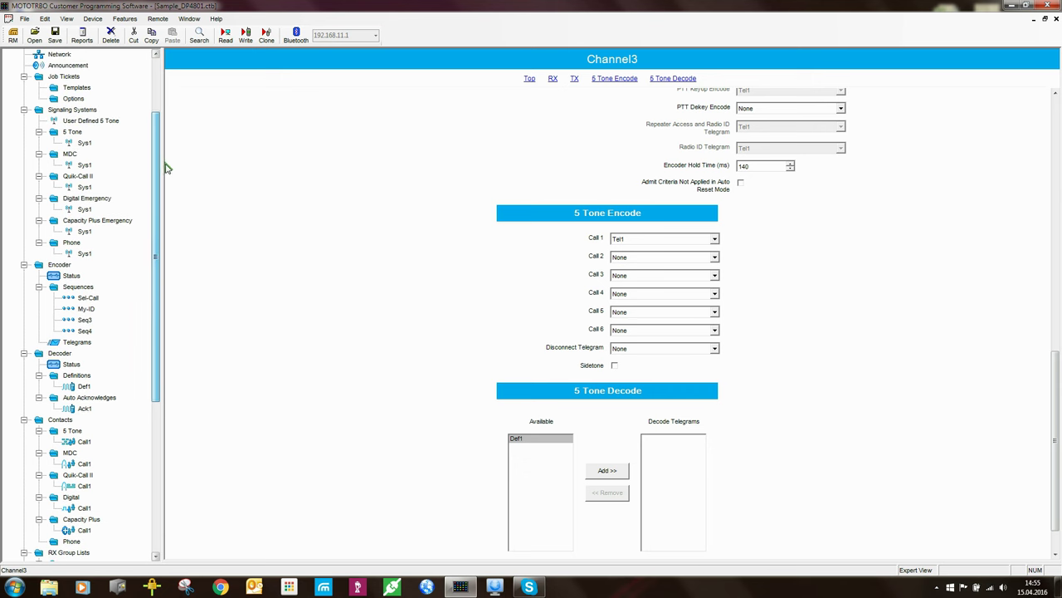
Show the encoder Telegrams table, where Tel1 uses Sel-Call, My-ID, Seq3 expecting ACK1.
{"action": "left_click", "coordinate": [77, 341]}
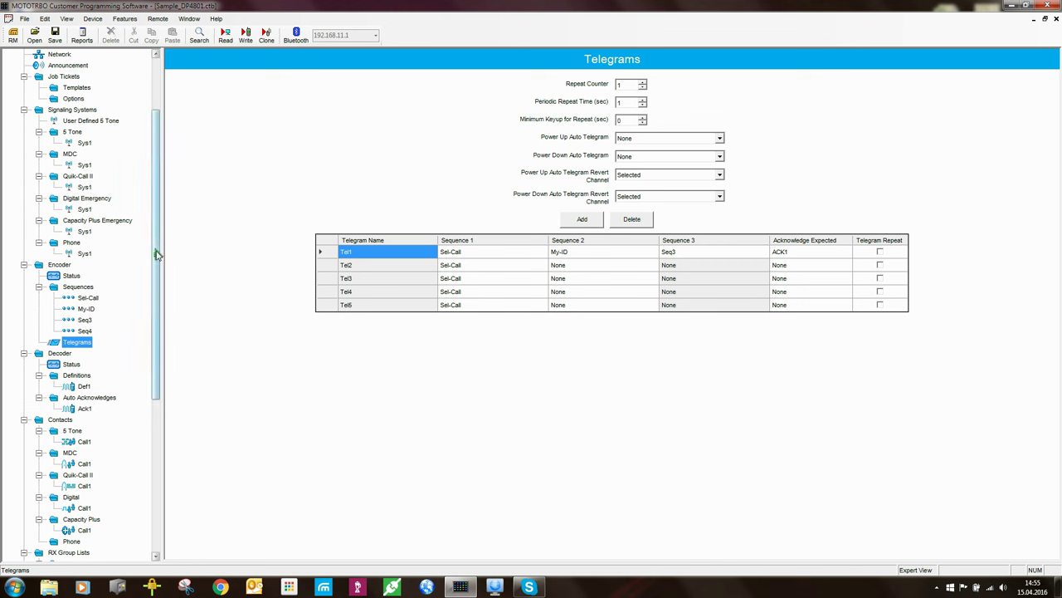
Display decoder definition Def1, with sequence 12345 and encode telegram Tel1.
{"action": "left_click_drag", "start_coordinate": [155, 254], "coordinate": [160, 306]}
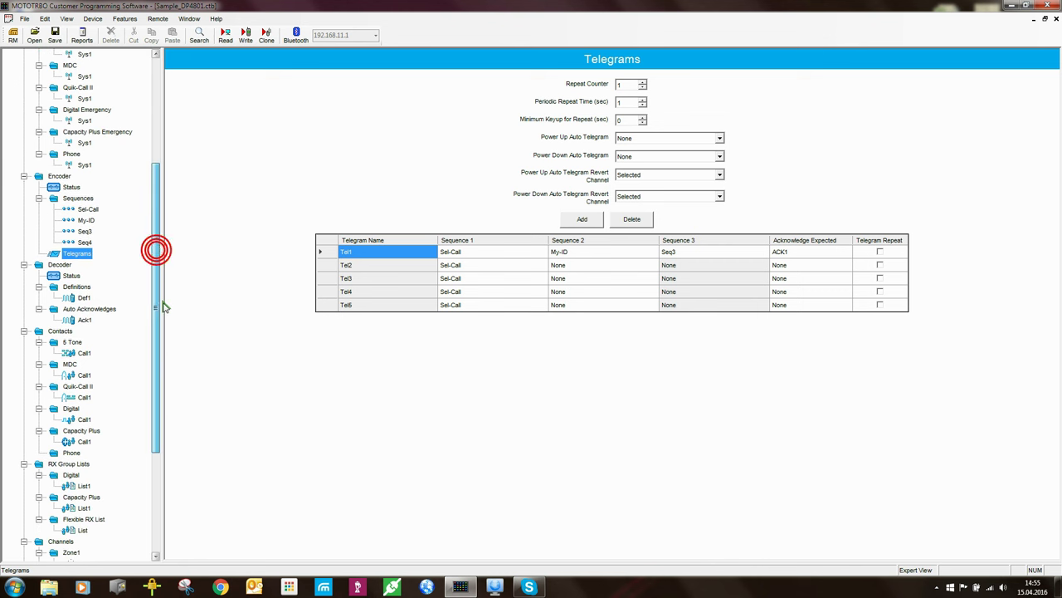
{"action": "left_click", "coordinate": [85, 298]}
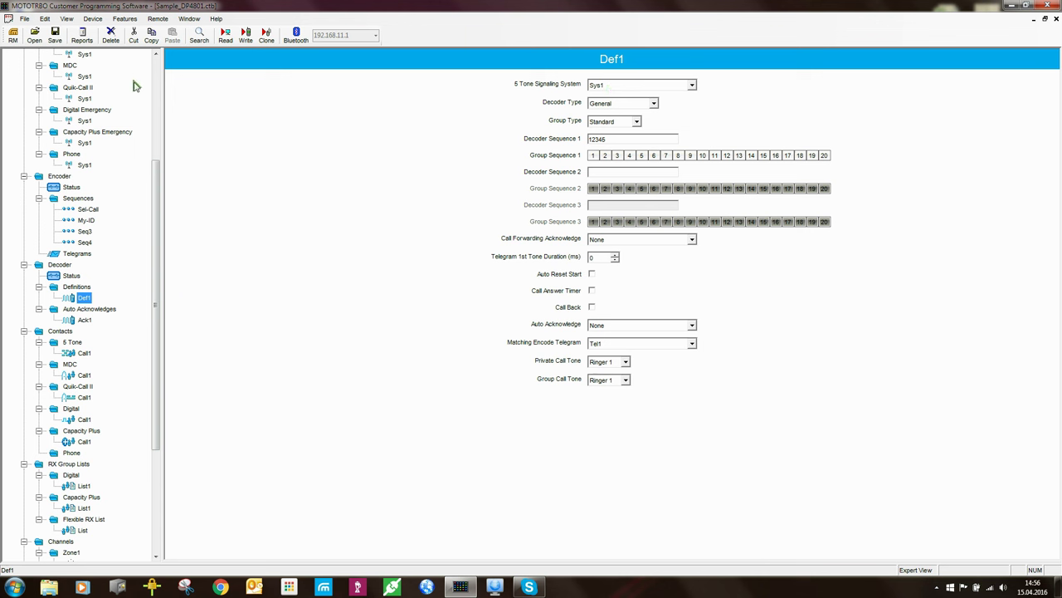
{"action": "left_click", "coordinate": [655, 103]}
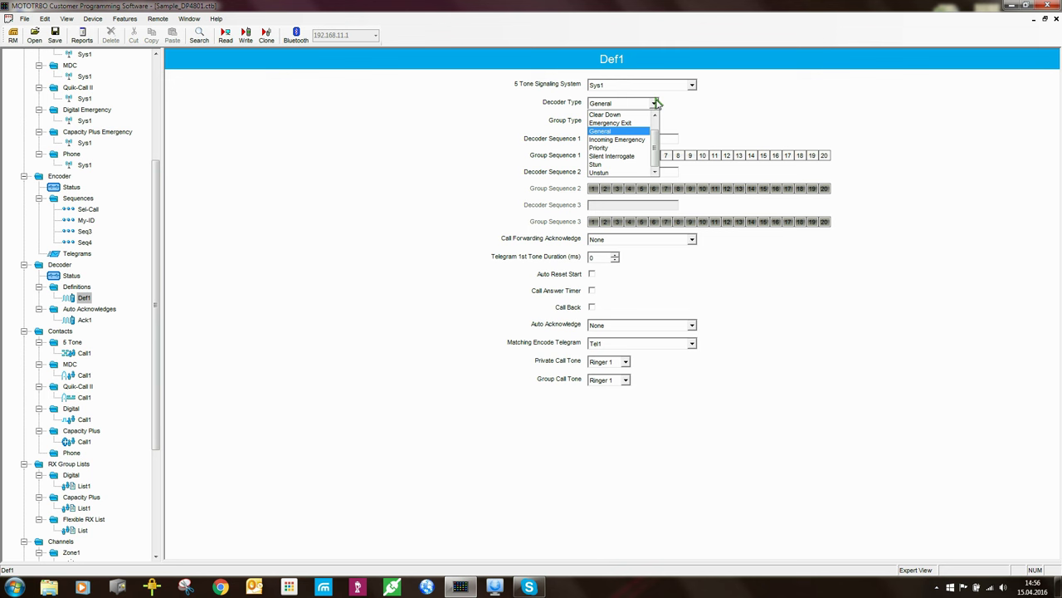
{"action": "left_click_drag", "start_coordinate": [658, 159], "coordinate": [659, 129]}
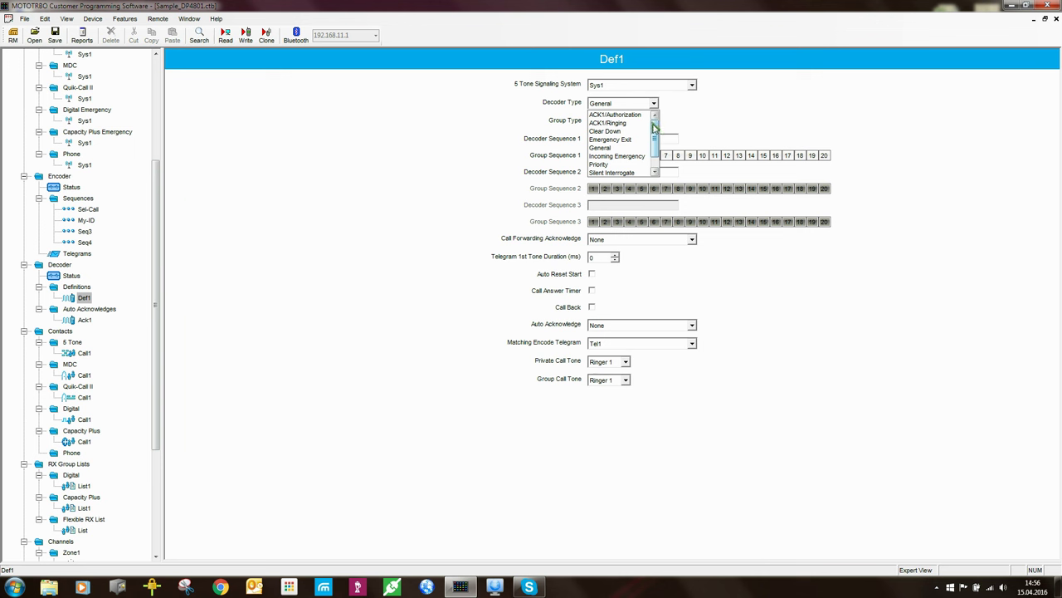
{"action": "mouse_move", "coordinate": [659, 128]}
{"action": "left_mouse_down"}
{"action": "mouse_move", "coordinate": [662, 148]}
{"action": "mouse_move", "coordinate": [659, 116]}
{"action": "left_mouse_up"}
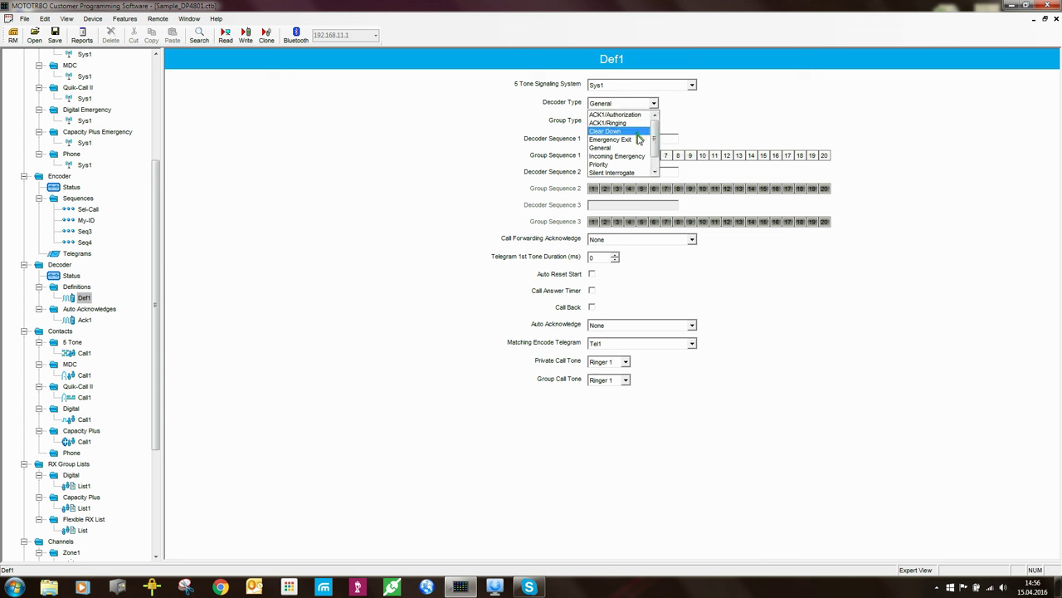
{"action": "left_click", "coordinate": [619, 148]}
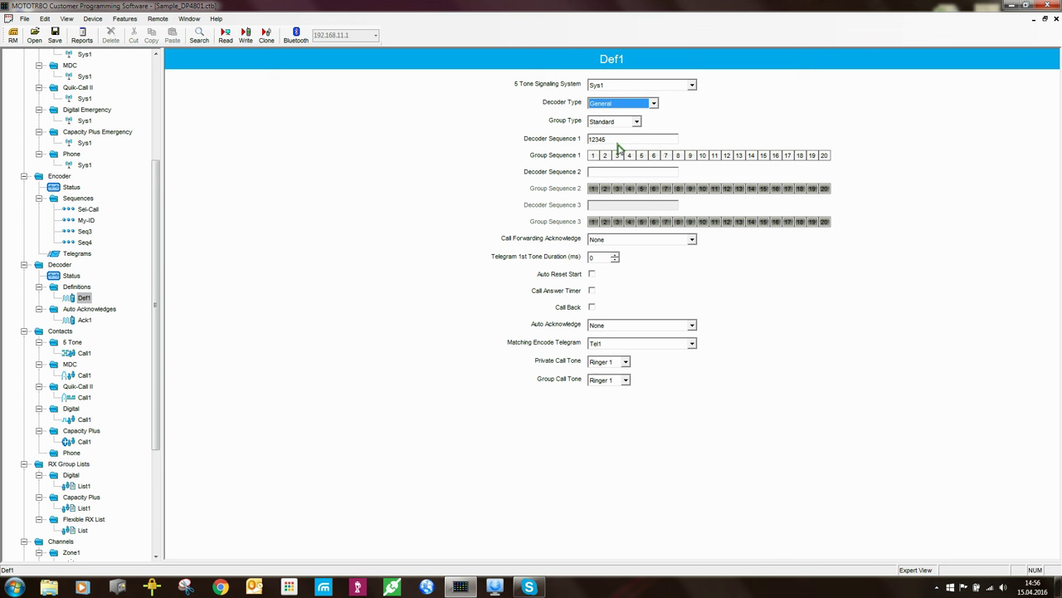
{"action": "left_click", "coordinate": [654, 102]}
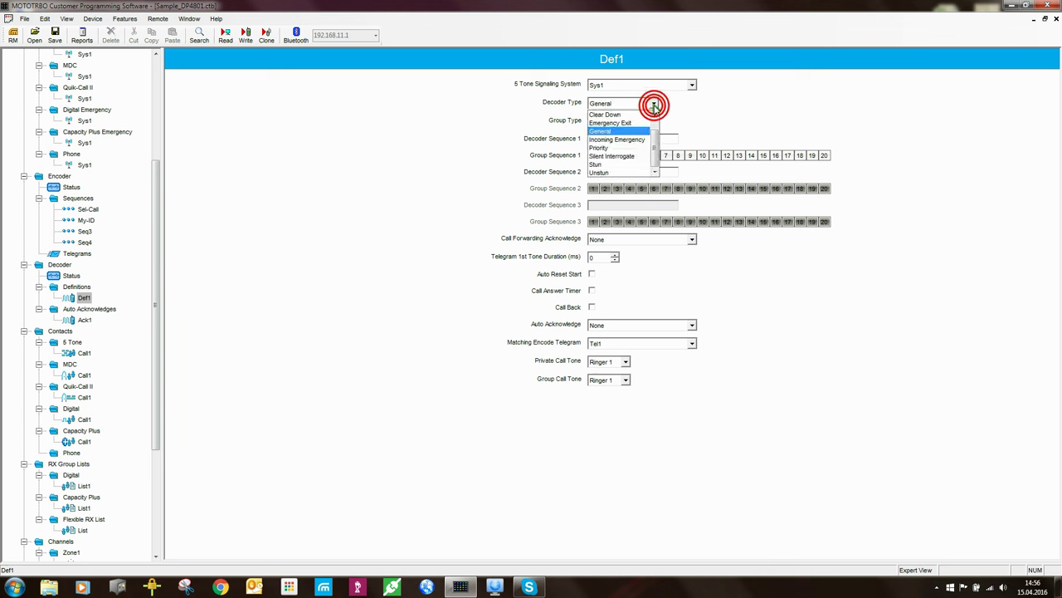
{"action": "left_click_drag", "start_coordinate": [656, 133], "coordinate": [656, 169]}
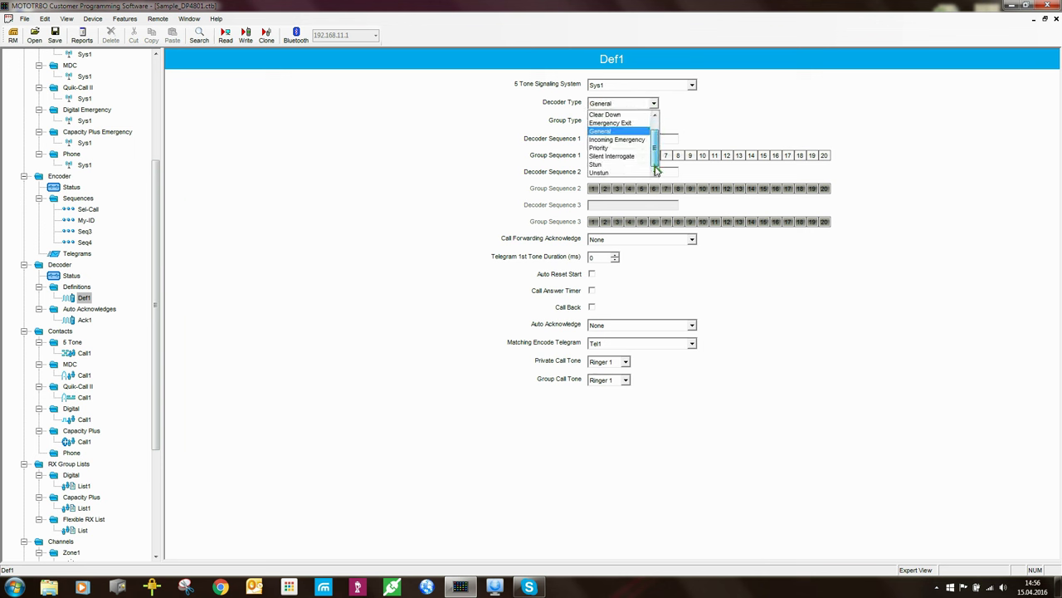
{"action": "left_click", "coordinate": [656, 115]}
{"action": "left_click", "coordinate": [653, 103]}
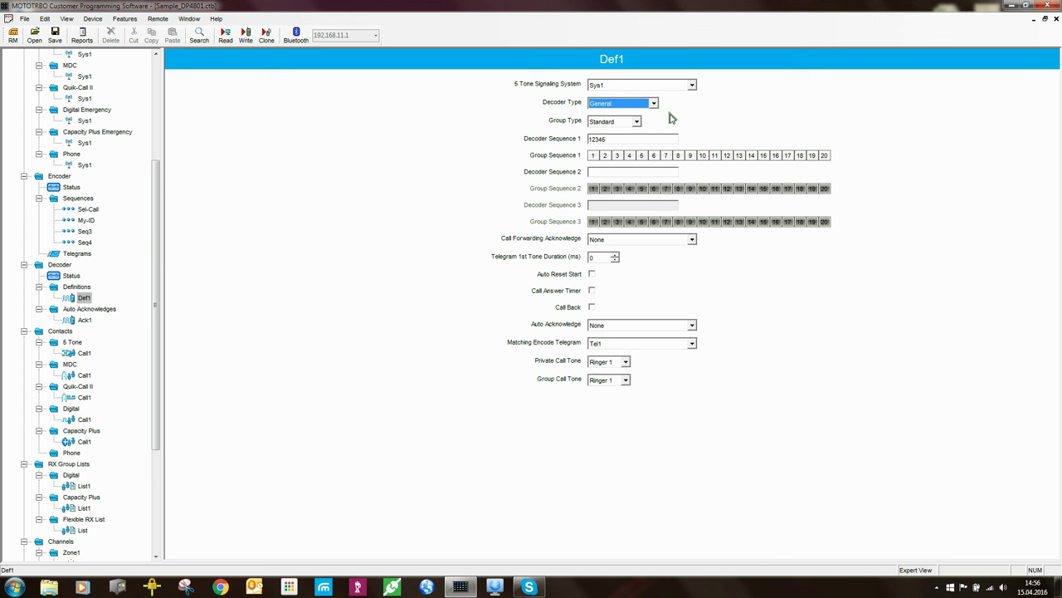
{"action": "left_click", "coordinate": [618, 140]}
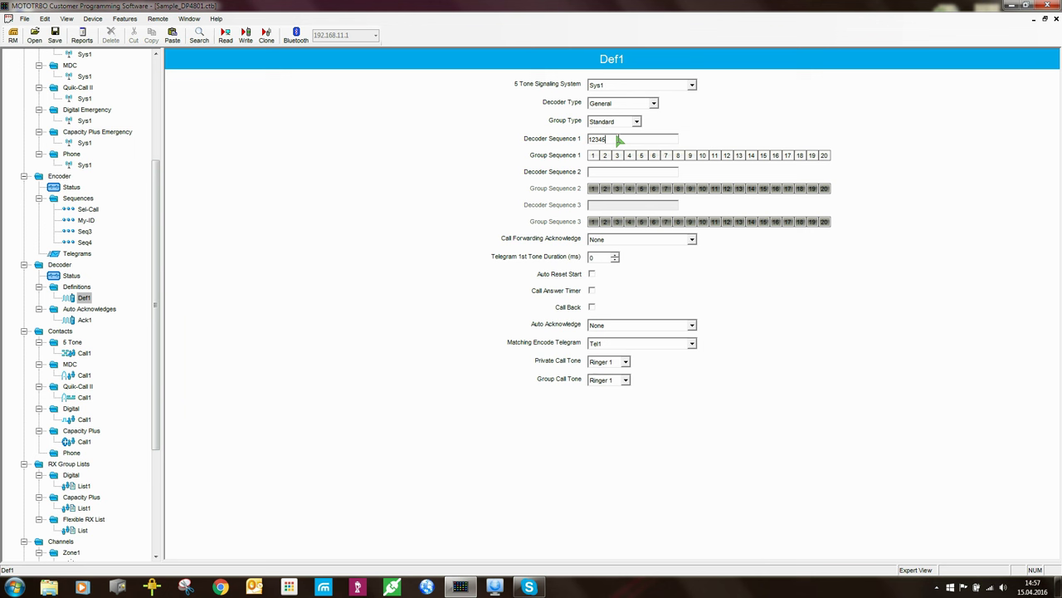
Replace Def1's Decoder Sequence 1 value 12345 with 09BCDF(A1S1U1T1T2).
{"action": "key", "text": "BackSpace"}
{"action": "key", "text": "BackSpace"}
{"action": "key", "text": "BackSpace"}
{"action": "key", "text": "BackSpace"}
{"action": "key", "text": "BackSpace"}
{"action": "type", "text": "09BCDF"}
{"action": "type", "text": "(A1S1U1T1T2"}
{"action": "left_click", "coordinate": [602, 172]}
Try selecting Group Sequence 1 cells 3–5, then leave Auto Acknowledge at None.
{"action": "left_click", "coordinate": [618, 157]}
{"action": "left_click", "coordinate": [630, 156]}
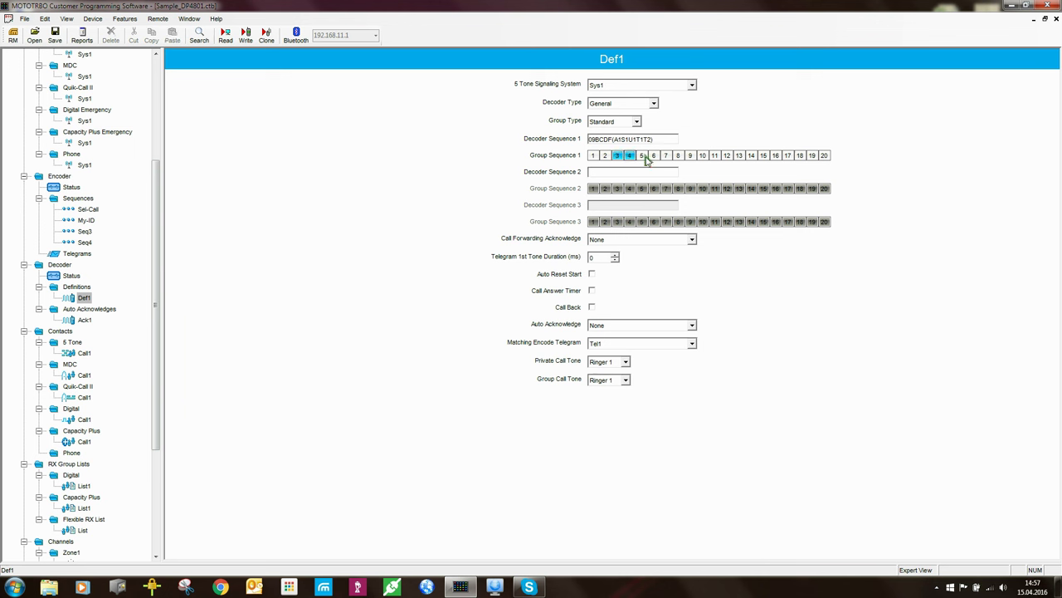
{"action": "left_click", "coordinate": [643, 156]}
{"action": "left_click", "coordinate": [630, 156]}
{"action": "left_click", "coordinate": [648, 330]}
{"action": "left_click", "coordinate": [648, 331]}
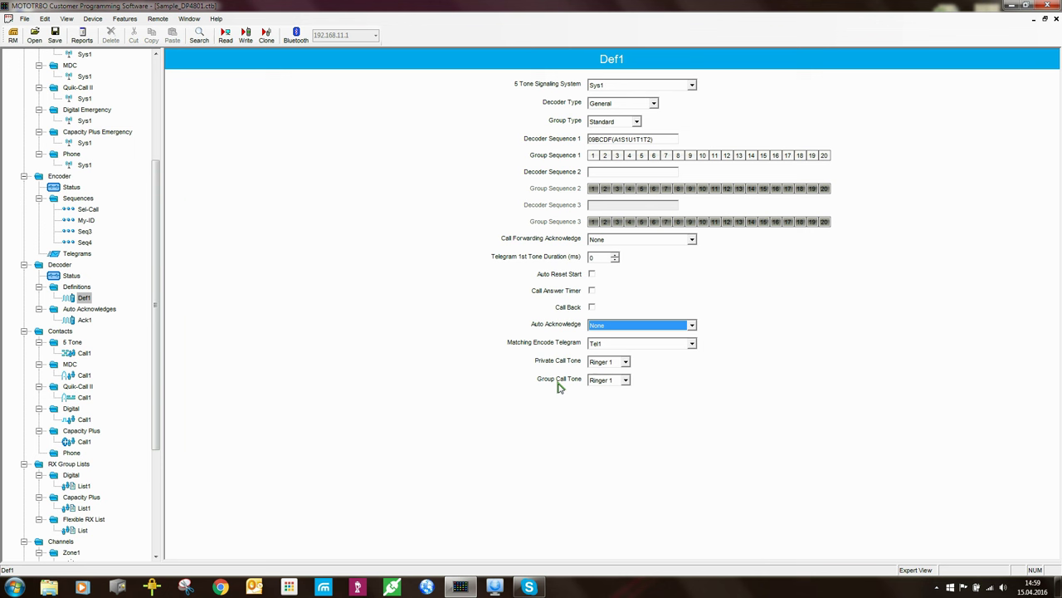
Change Def1's Private Call Tone from Ringer 1 to None.
{"action": "left_click", "coordinate": [625, 362]}
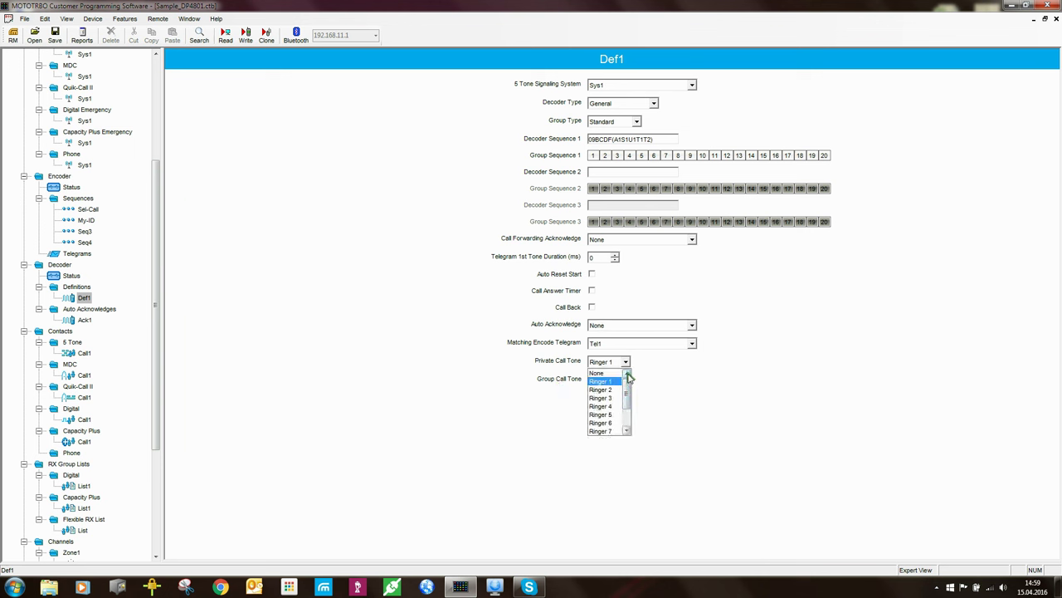
{"action": "left_click", "coordinate": [601, 373]}
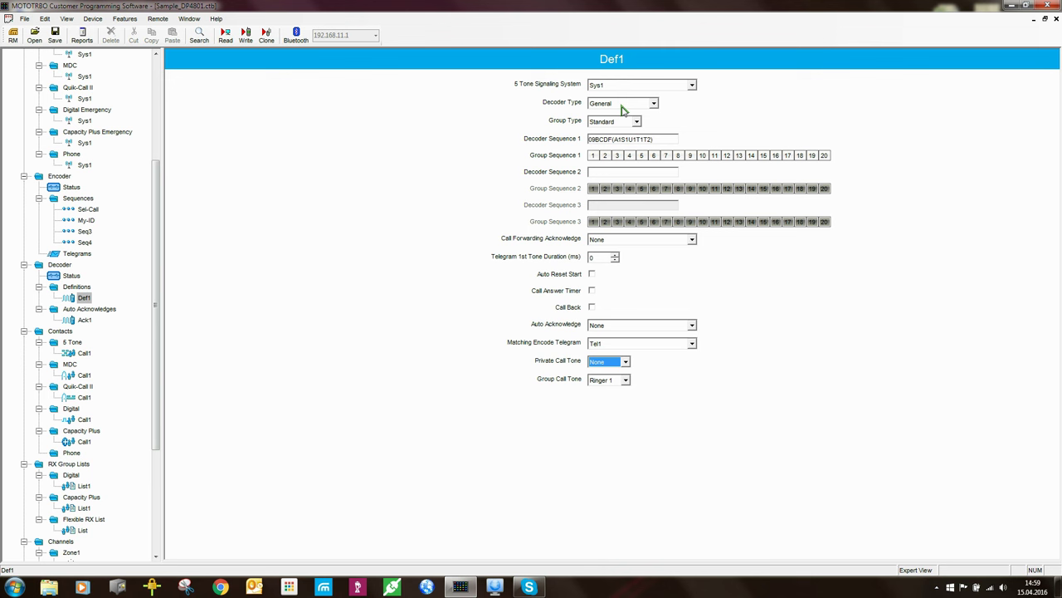
Add a second auto acknowledge, Ack2, under Auto Acknowledges.
{"action": "left_click", "coordinate": [83, 320]}
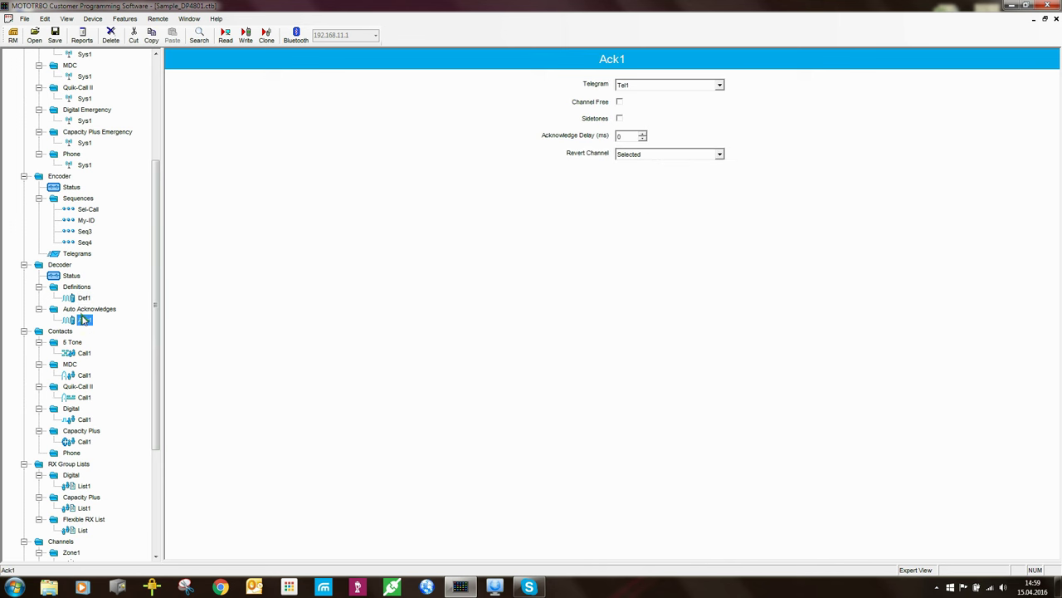
{"action": "right_click", "coordinate": [88, 308]}
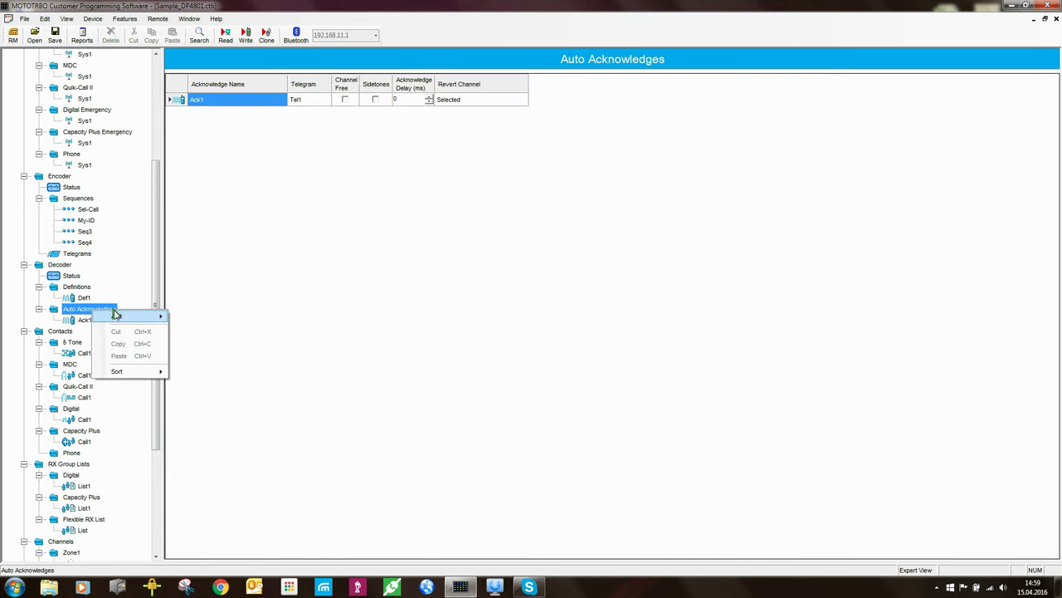
{"action": "mouse_move", "coordinate": [149, 316]}
{"action": "left_click", "coordinate": [207, 316]}
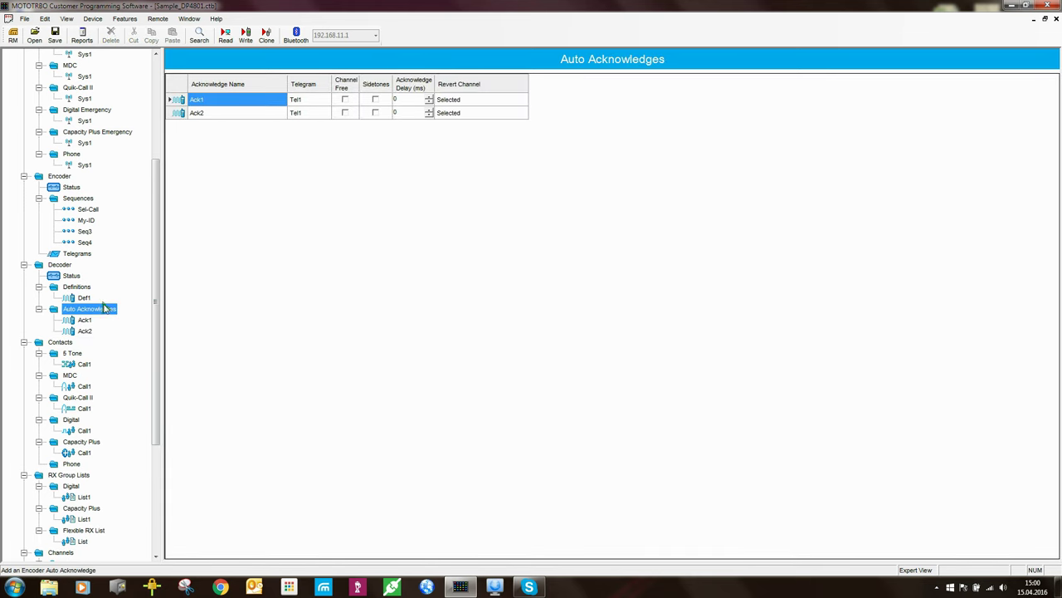
Add two new decoder definitions, Def2 and Def3.
{"action": "right_click", "coordinate": [81, 287]}
{"action": "mouse_move", "coordinate": [138, 289]}
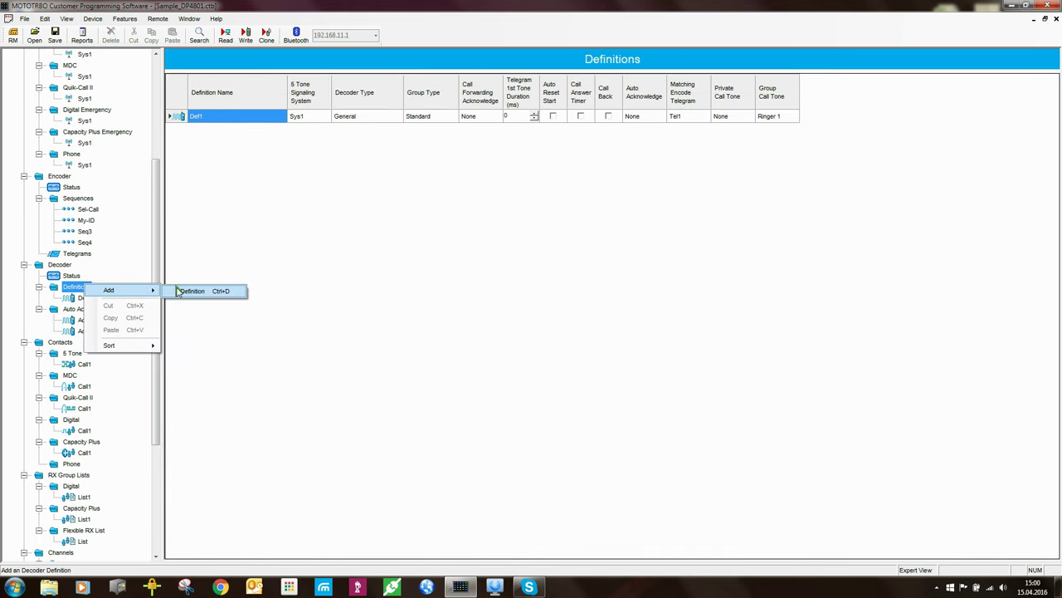
{"action": "left_click", "coordinate": [208, 290]}
{"action": "right_click", "coordinate": [75, 290]}
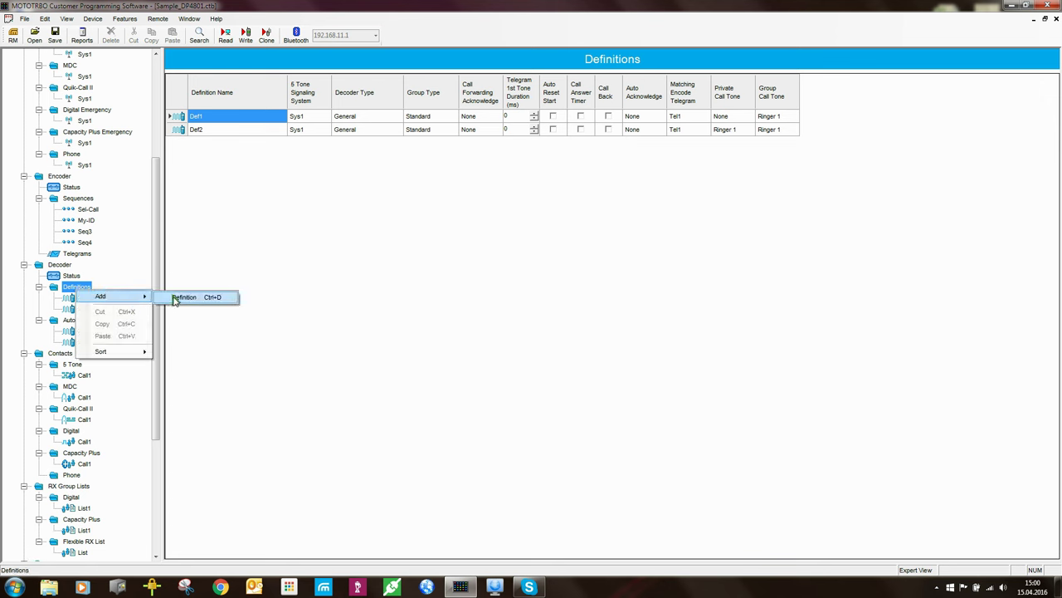
{"action": "left_click", "coordinate": [173, 297]}
Rename decoder definition Def1 to 'Selective Call'.
{"action": "left_click", "coordinate": [81, 297]}
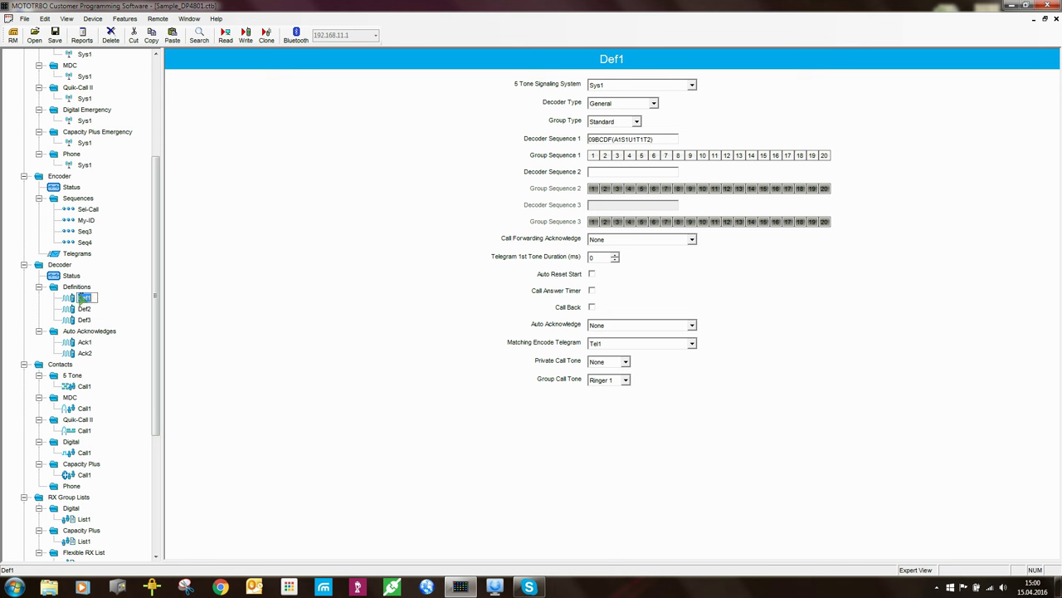
{"action": "type", "text": "Selective Call"}
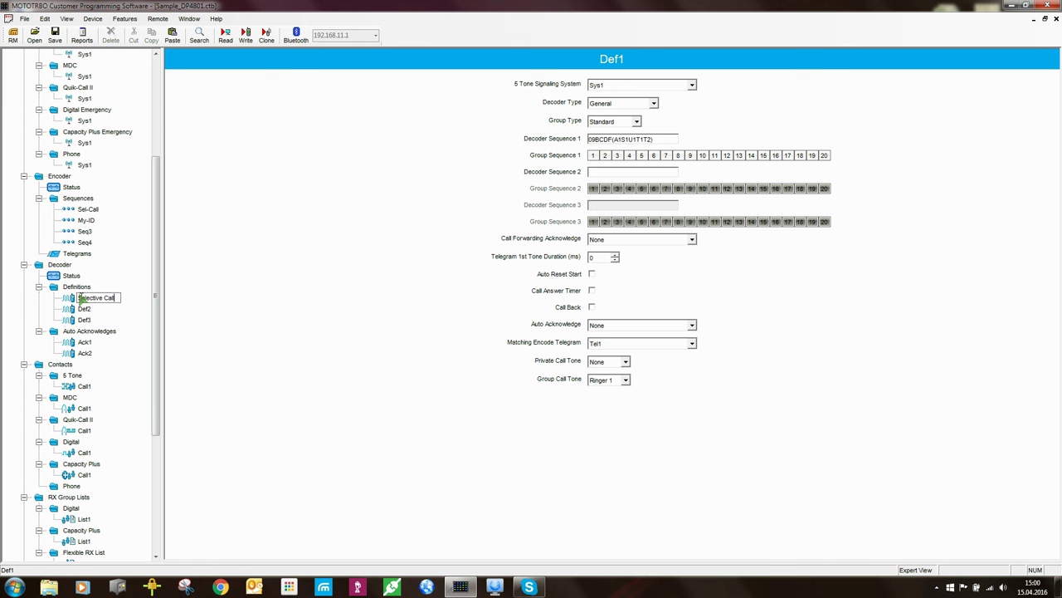
{"action": "key", "text": "Return"}
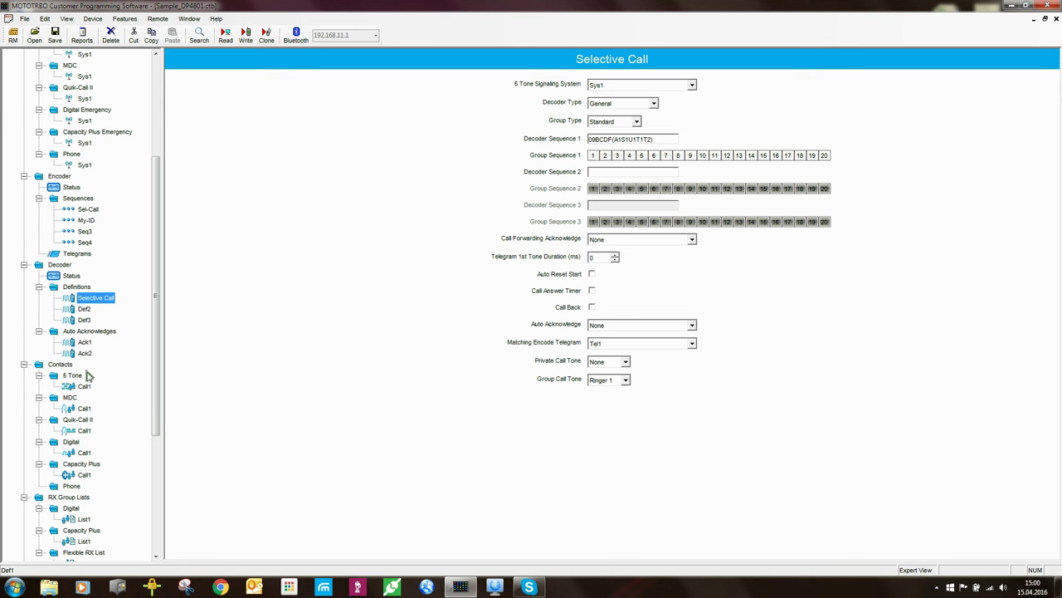
Rename auto acknowledge Ack1 to 'Auto Ack1', which still uses telegram Tel1.
{"action": "left_click", "coordinate": [85, 343]}
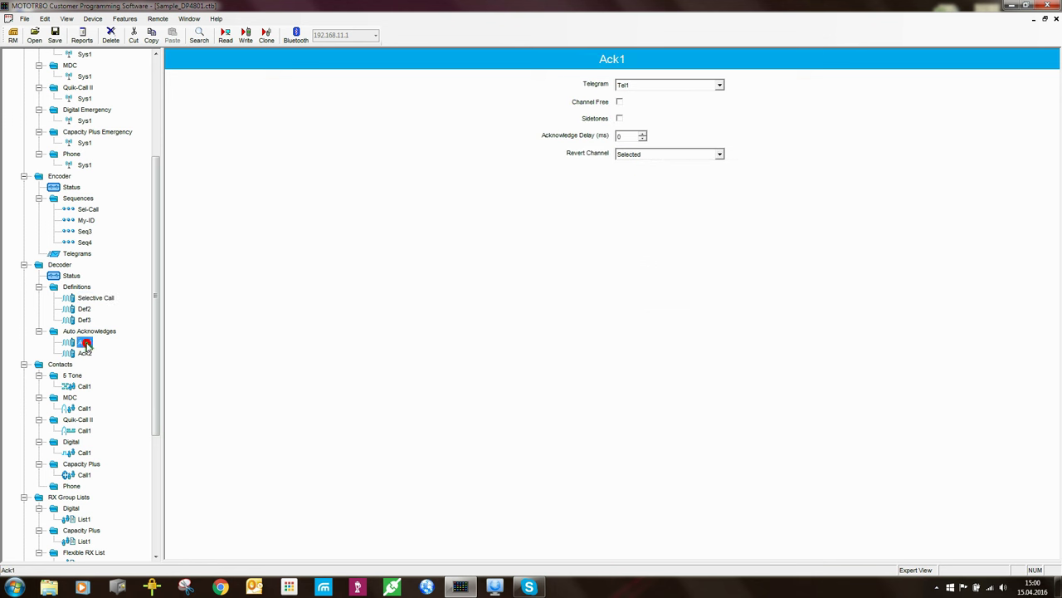
{"action": "left_click", "coordinate": [86, 345]}
{"action": "type", "text": "Auto"}
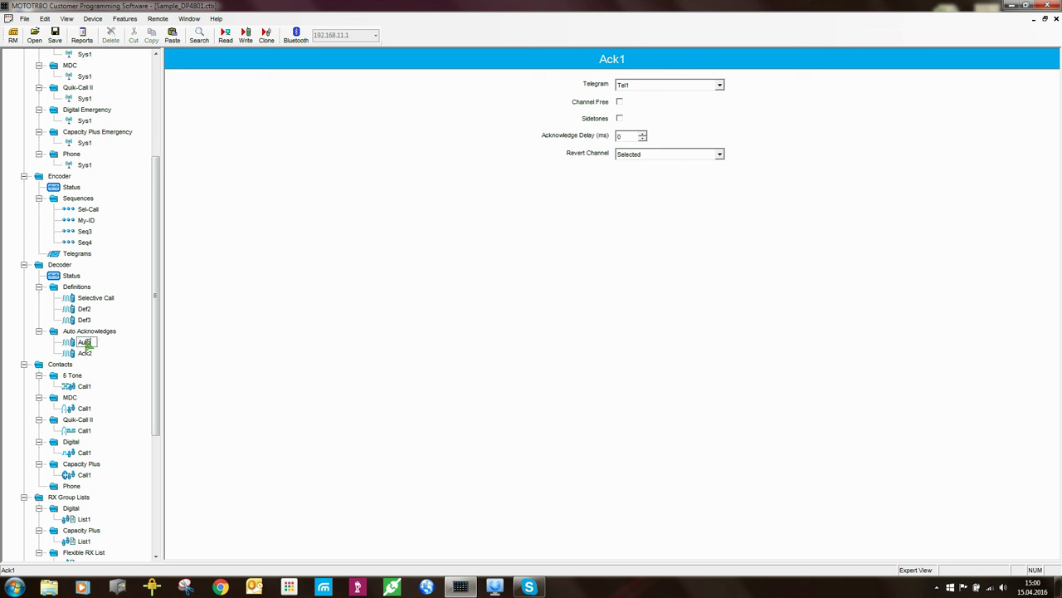
{"action": "type", "text": " Ack1"}
{"action": "key", "text": "Return"}
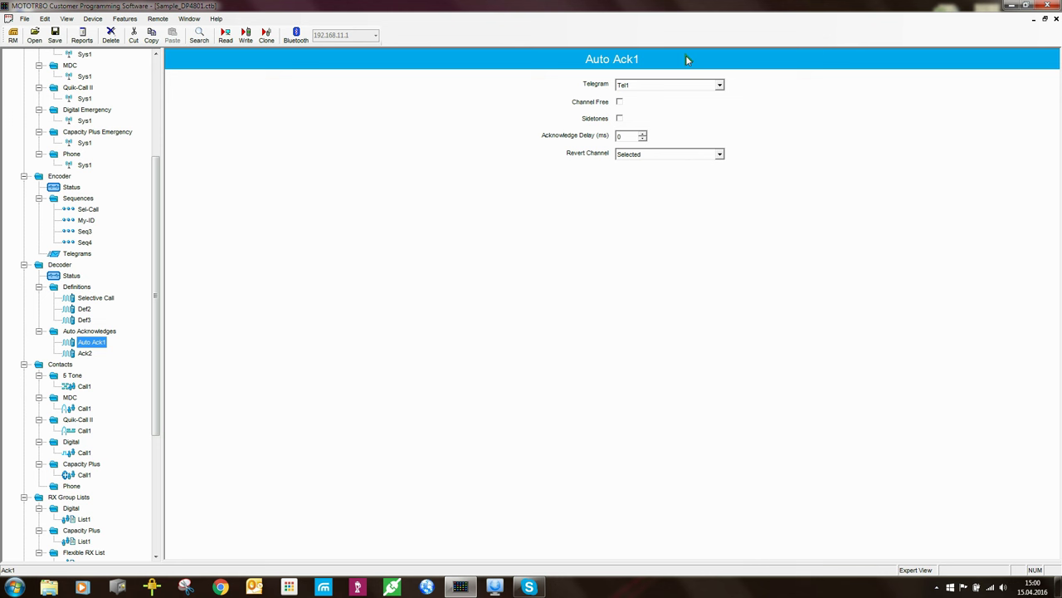
Set the Selective Call definition's Auto Acknowledge to Auto Ack1.
{"action": "left_click", "coordinate": [92, 299]}
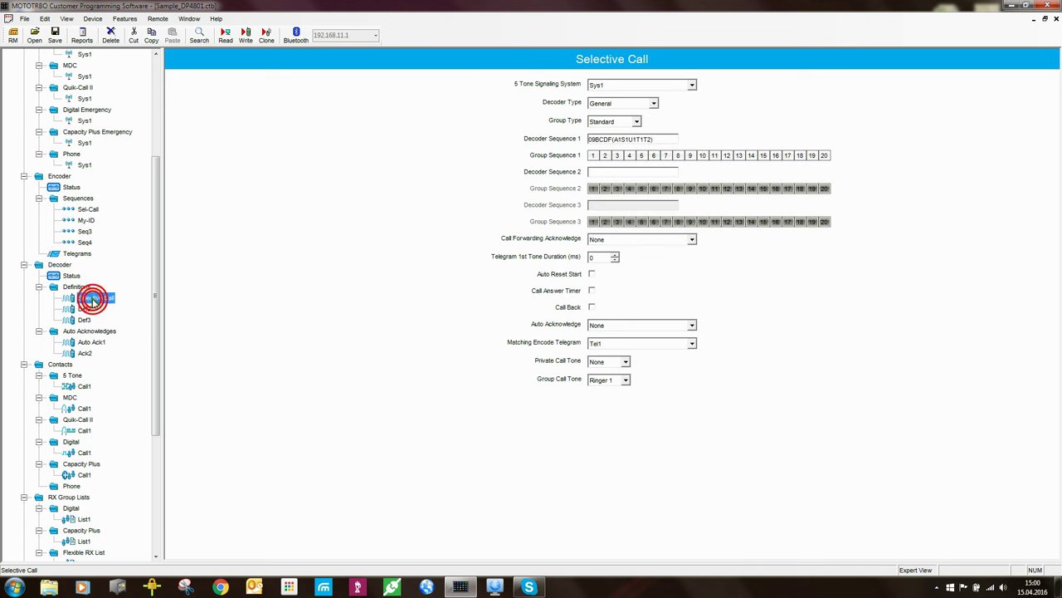
{"action": "left_click", "coordinate": [612, 327]}
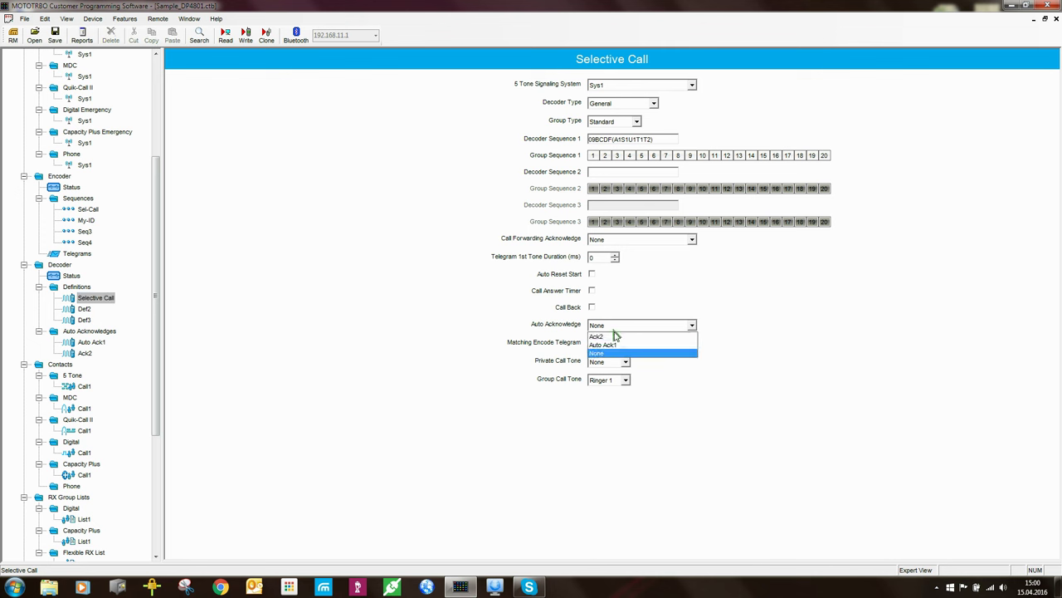
{"action": "left_click", "coordinate": [619, 344]}
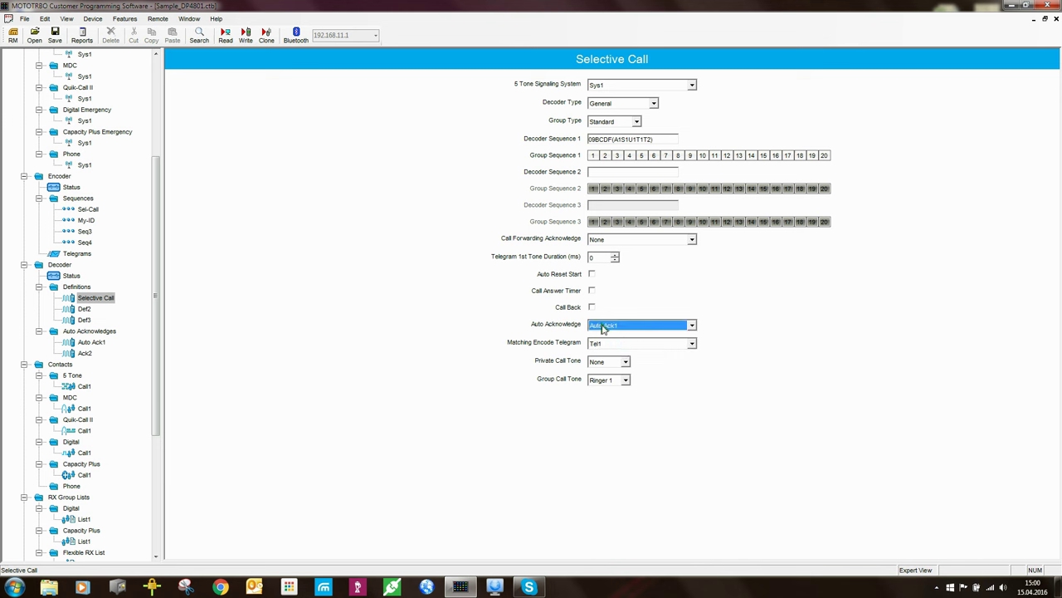
{"action": "left_click", "coordinate": [91, 342]}
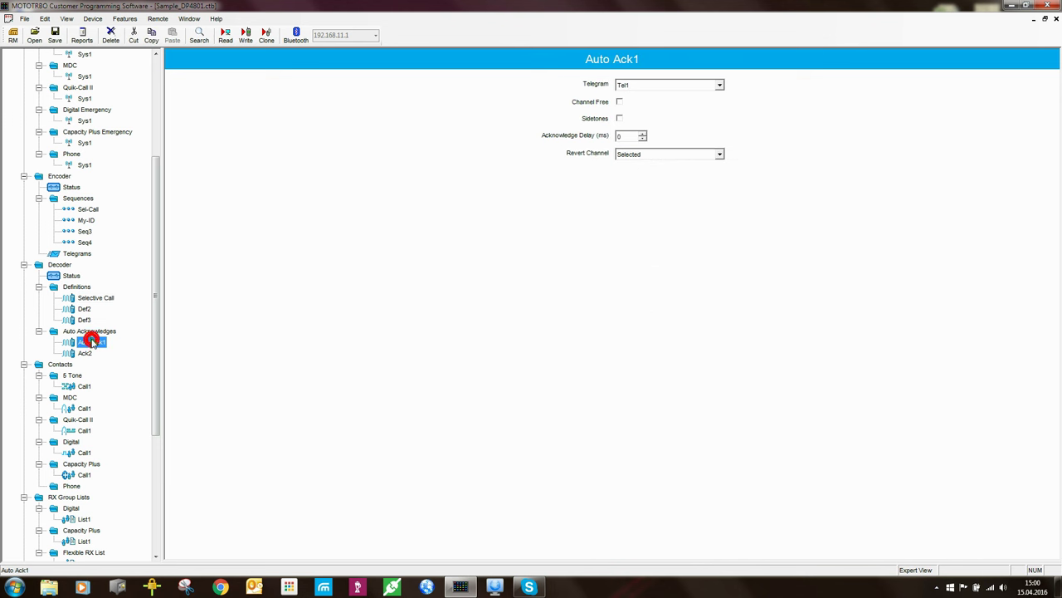
Make Auto Ack1 send telegram Tel2 and revert to Channel3.
{"action": "left_click", "coordinate": [720, 85]}
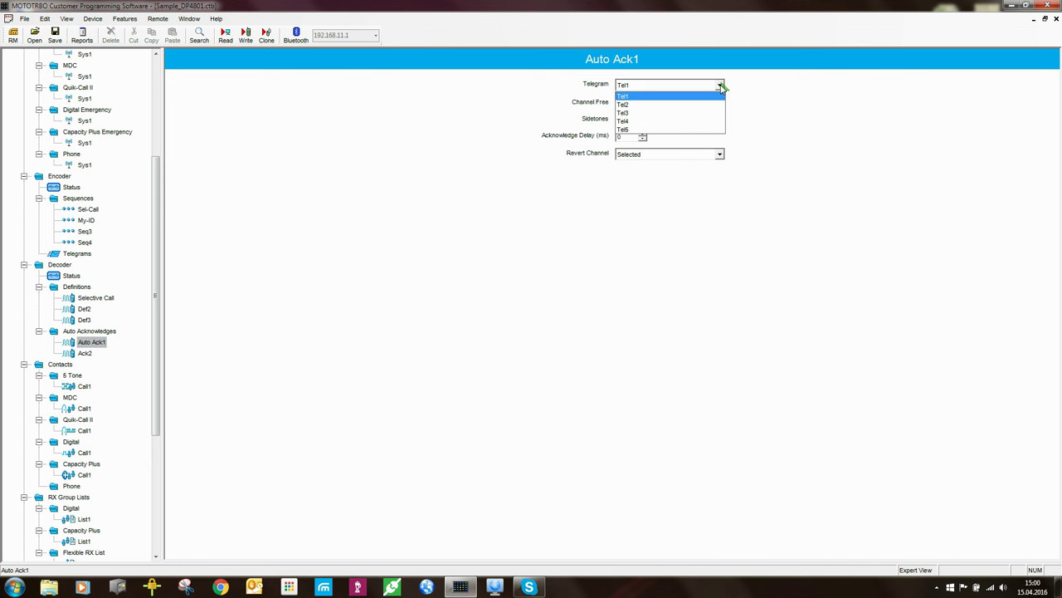
{"action": "left_click", "coordinate": [630, 105]}
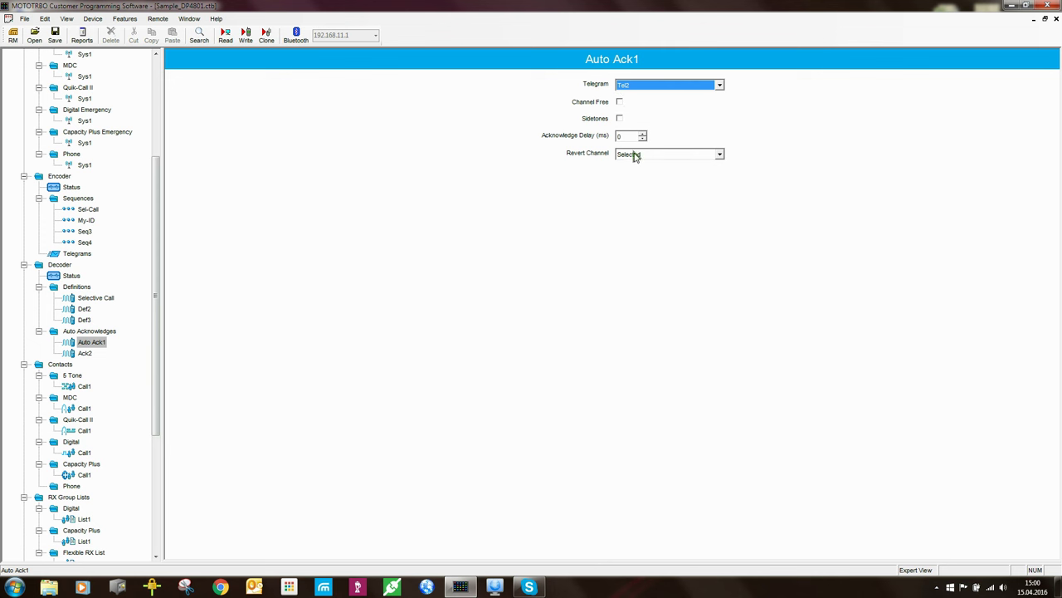
{"action": "left_click", "coordinate": [672, 156]}
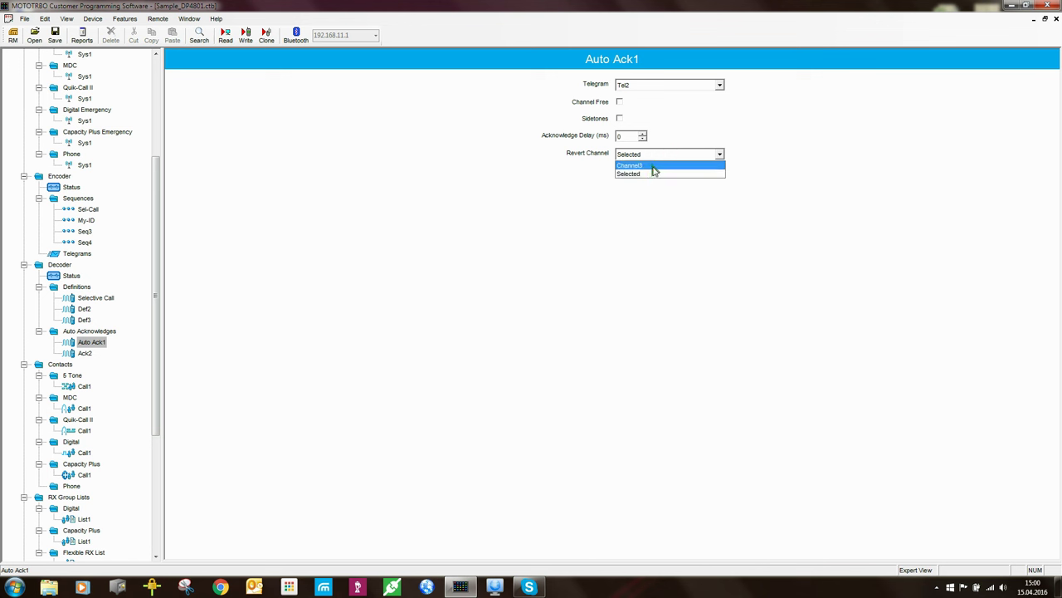
{"action": "left_click", "coordinate": [651, 166]}
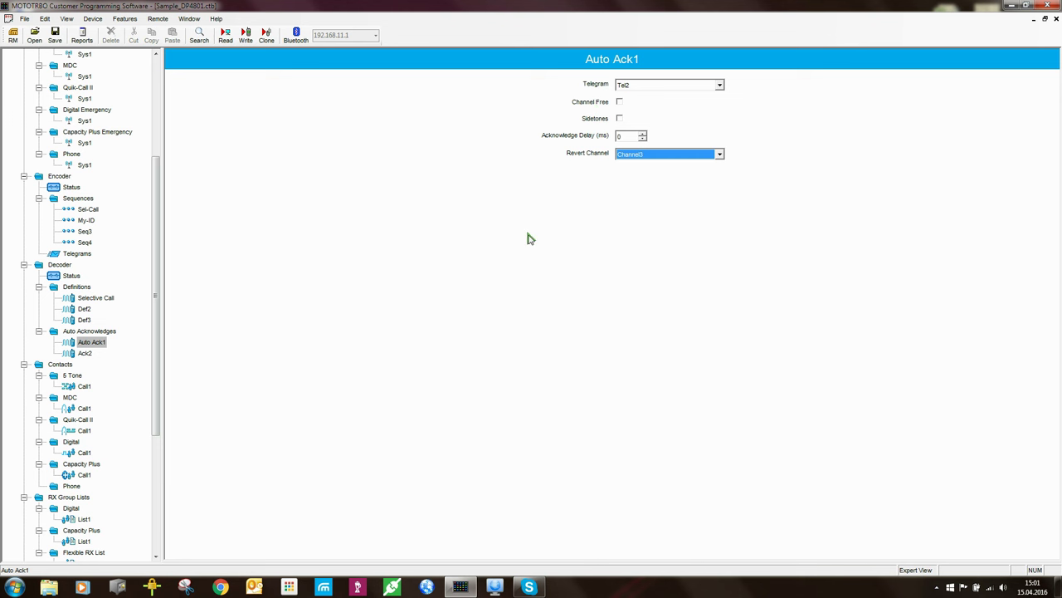
{"action": "left_click", "coordinate": [74, 376]}
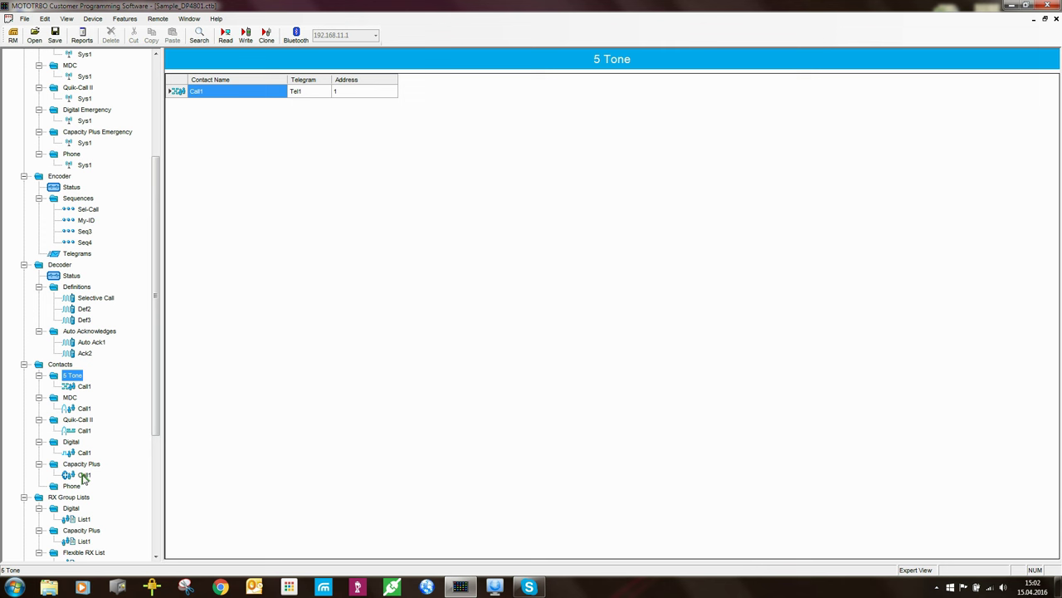
Add a second 5 Tone contact, Call2, and return to Call1's settings.
{"action": "right_click", "coordinate": [76, 376]}
{"action": "mouse_move", "coordinate": [125, 380]}
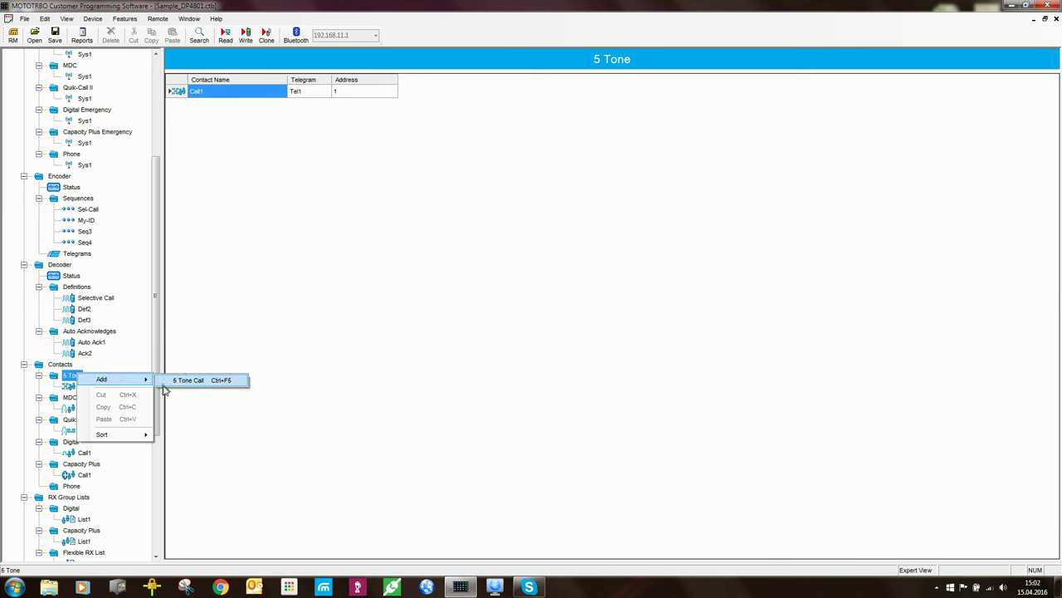
{"action": "left_click", "coordinate": [183, 380]}
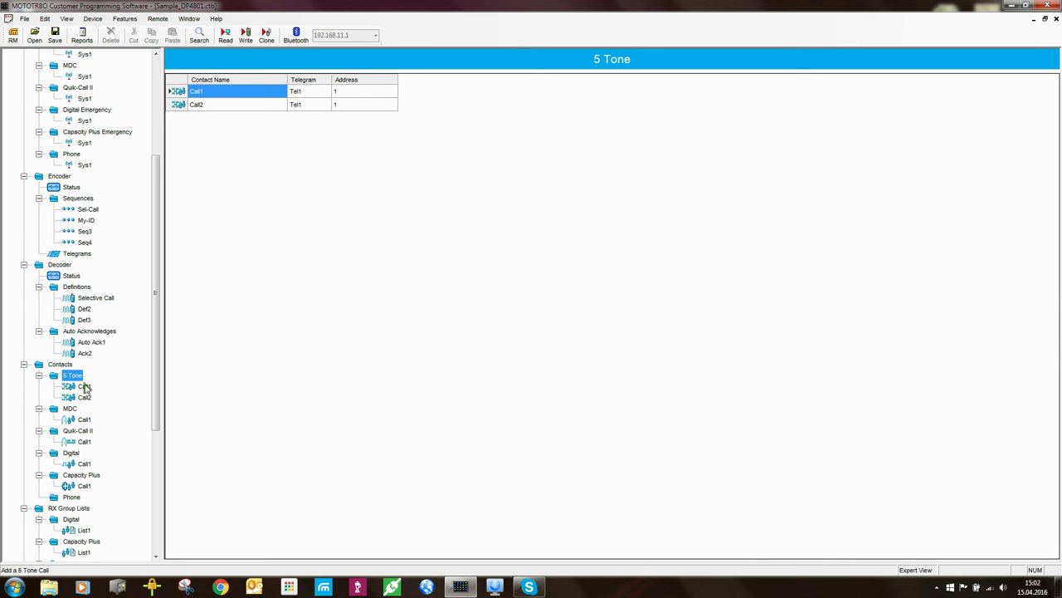
{"action": "left_click", "coordinate": [84, 387]}
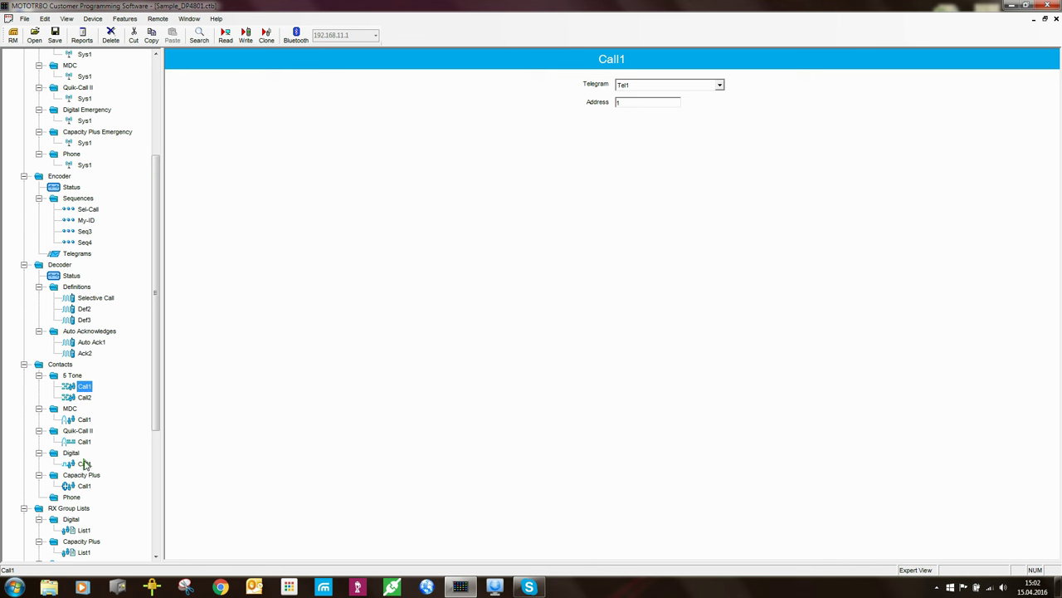
{"action": "right_click", "coordinate": [72, 453]}
{"action": "mouse_move", "coordinate": [111, 458]}
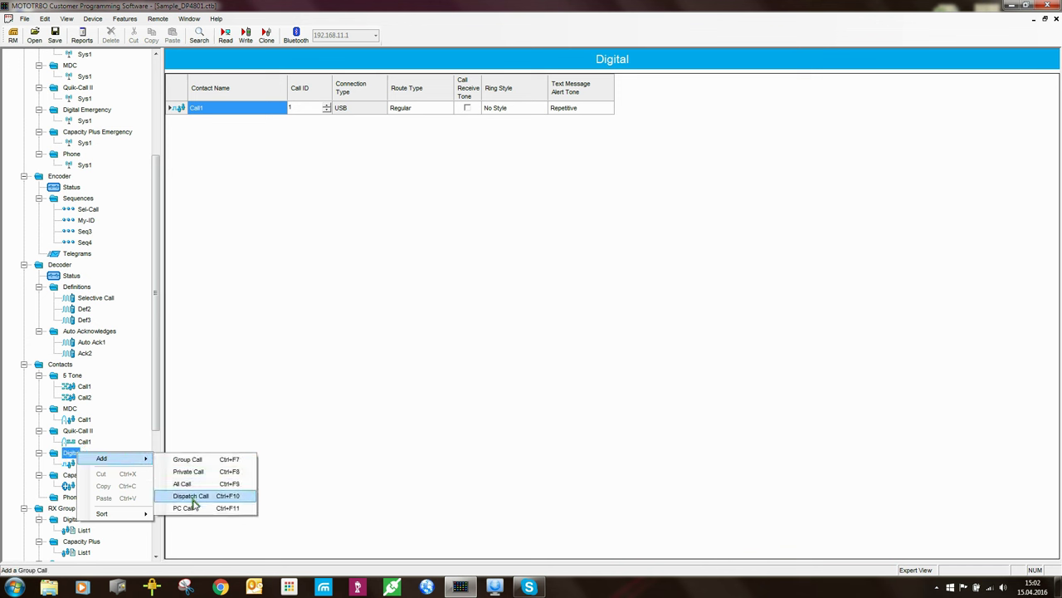
{"action": "left_click", "coordinate": [116, 462]}
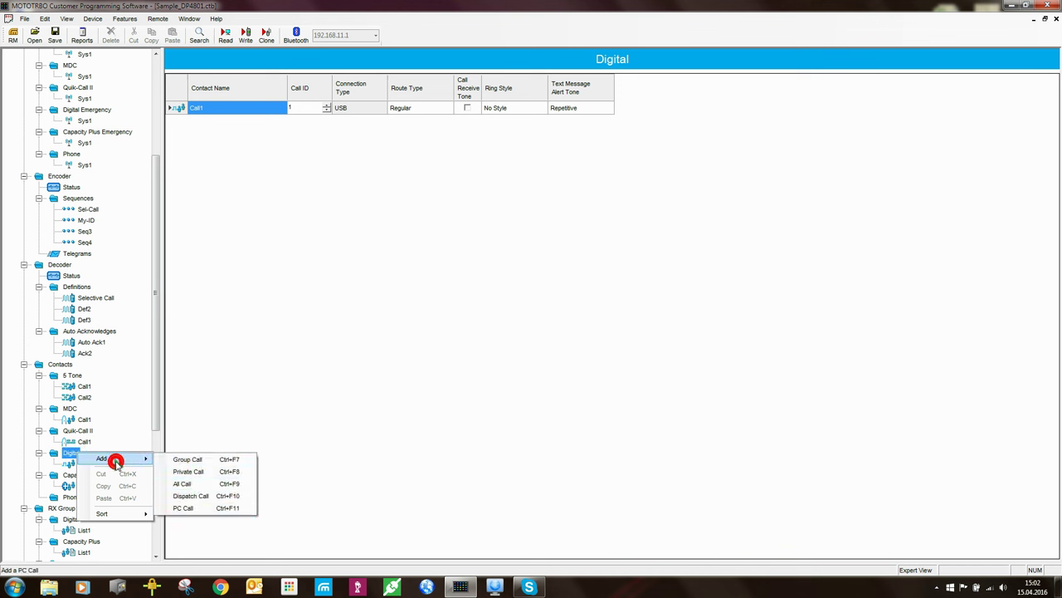
{"action": "left_click", "coordinate": [84, 385]}
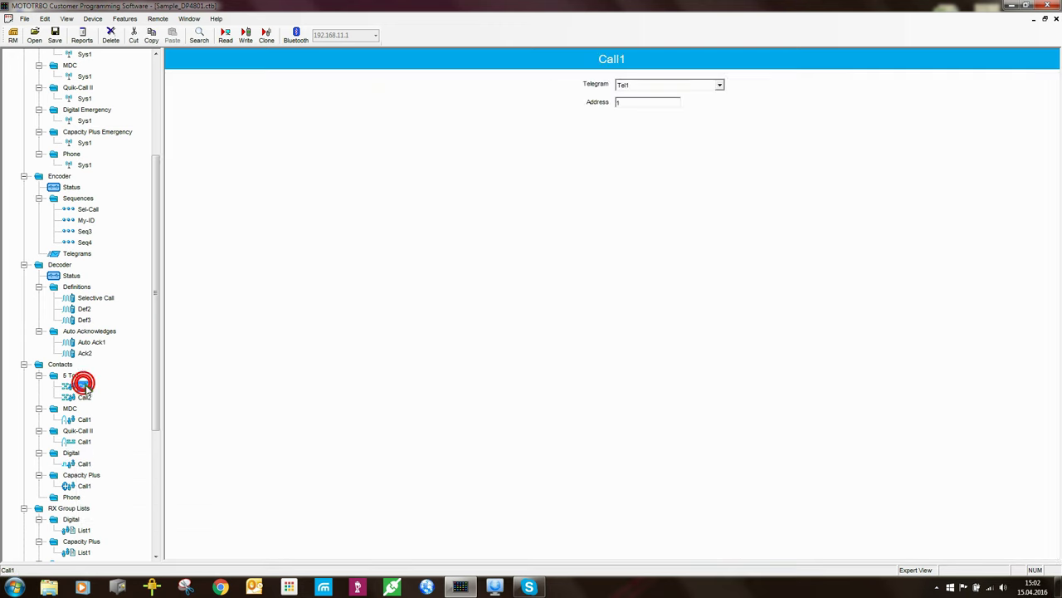
Keep Call1 on telegram Tel1 and change its address from 1 to 0001.
{"action": "left_click", "coordinate": [645, 88]}
{"action": "left_click", "coordinate": [644, 87]}
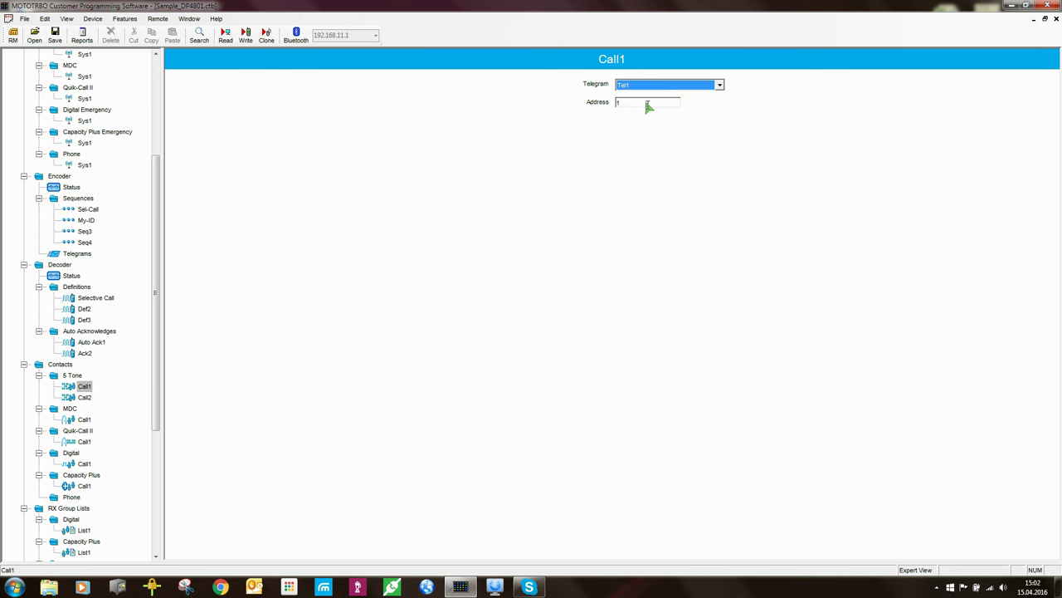
{"action": "left_click", "coordinate": [648, 104]}
{"action": "key", "text": "BackSpace"}
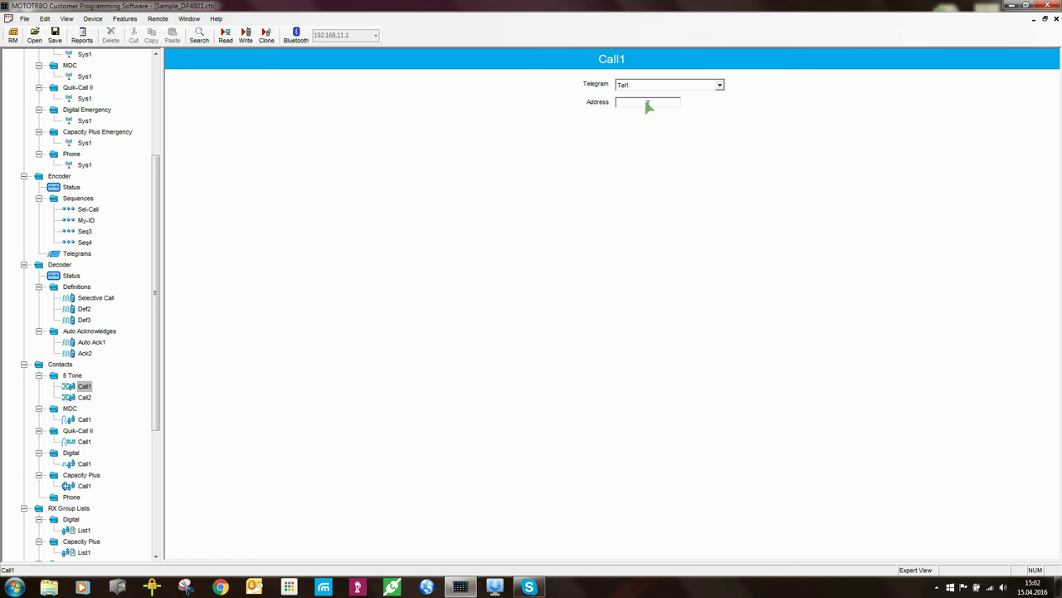
{"action": "type", "text": "0001"}
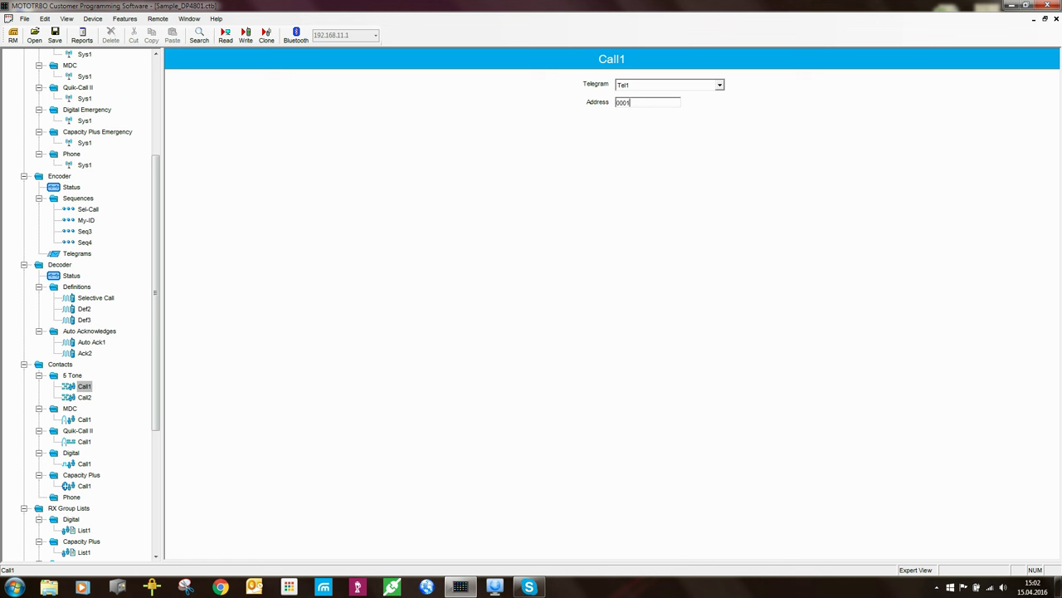